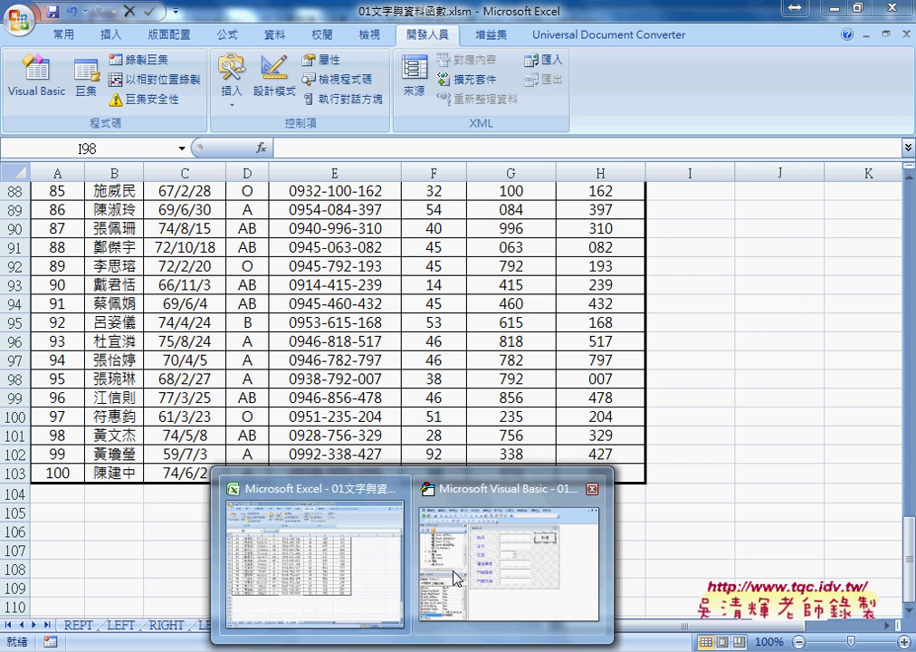
Check the names of the 姓名 to 門號末碼 input fields and the 新增 button, B01, on the home form.
click(452, 576)
click(576, 164)
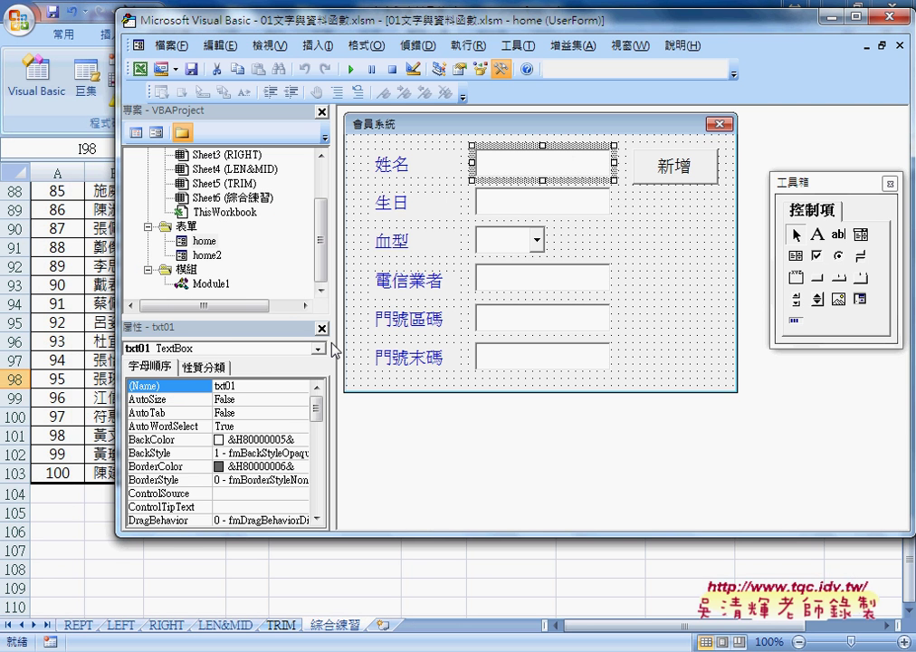
click(260, 385)
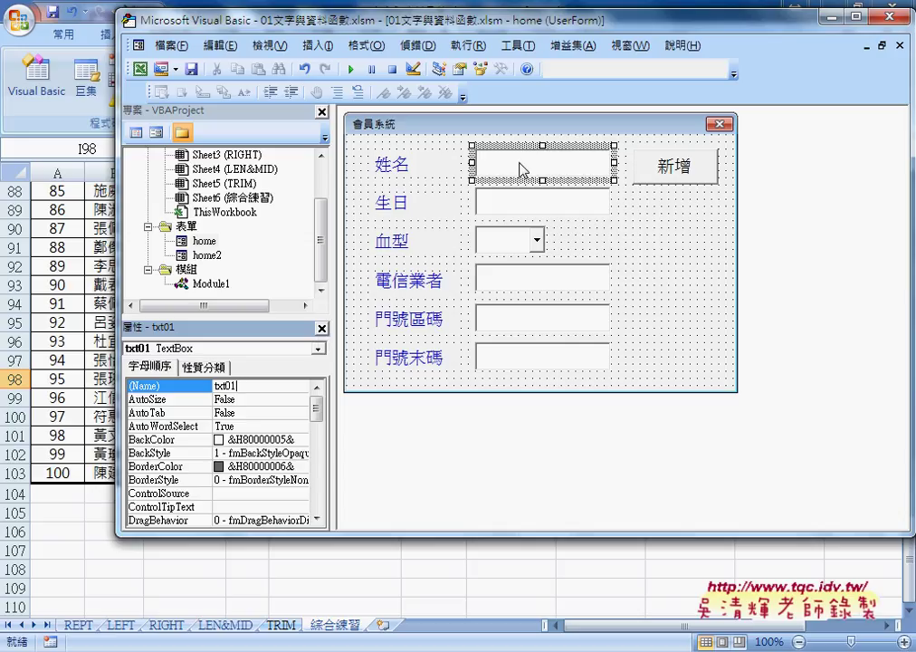
click(527, 205)
click(536, 281)
click(534, 323)
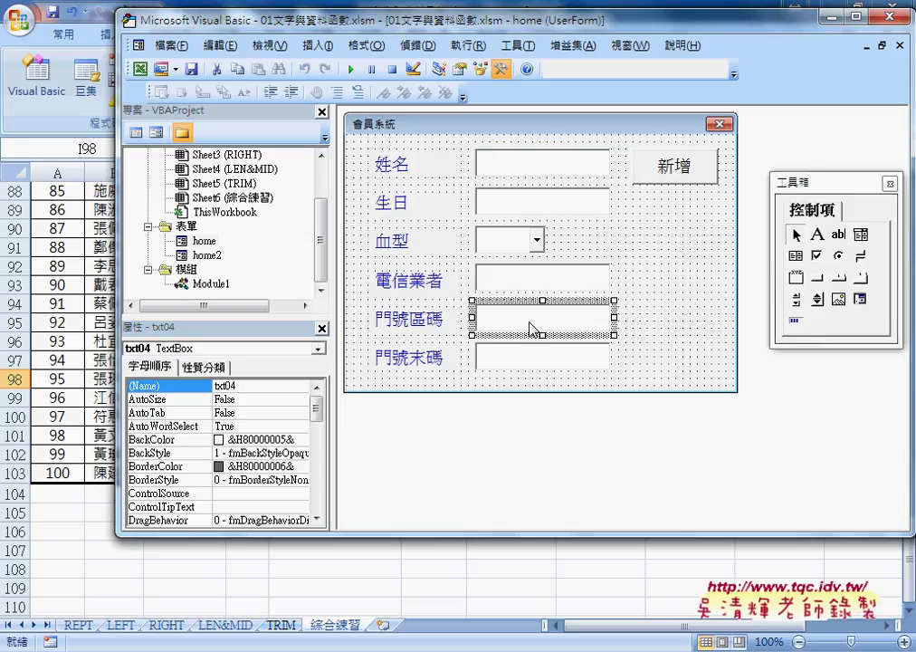
click(533, 357)
click(503, 240)
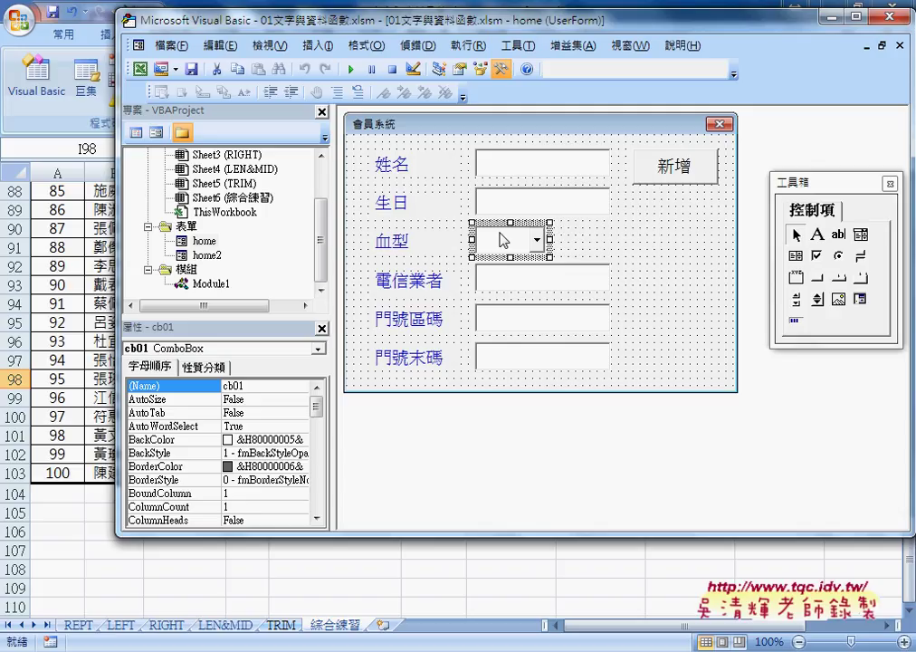
click(670, 165)
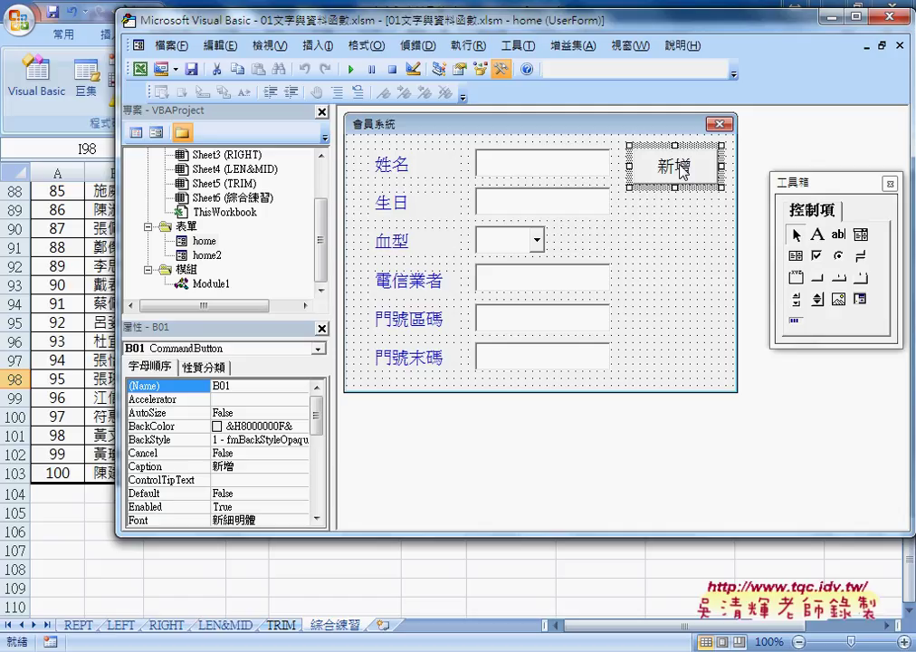
double_click(225, 386)
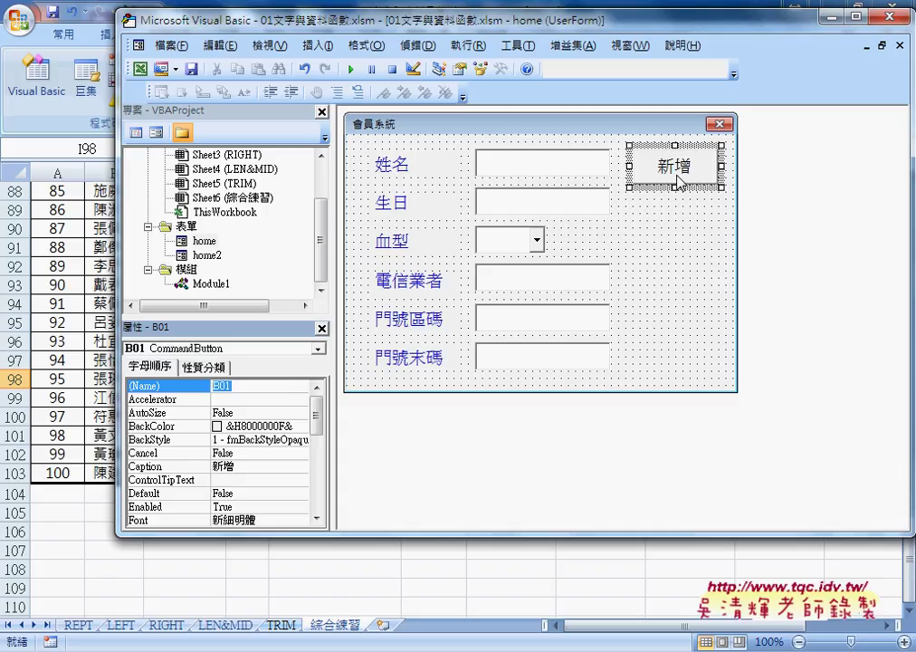
Open B01_Click, remove the KeyAscii = 13 breakpoint, and confirm Click as its event.
double_click(674, 172)
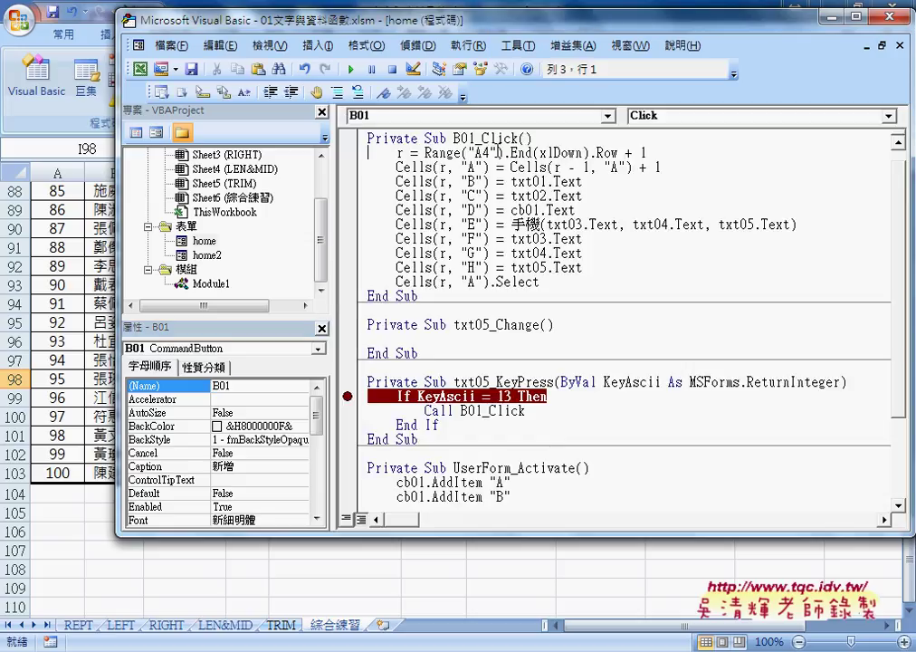
click(345, 396)
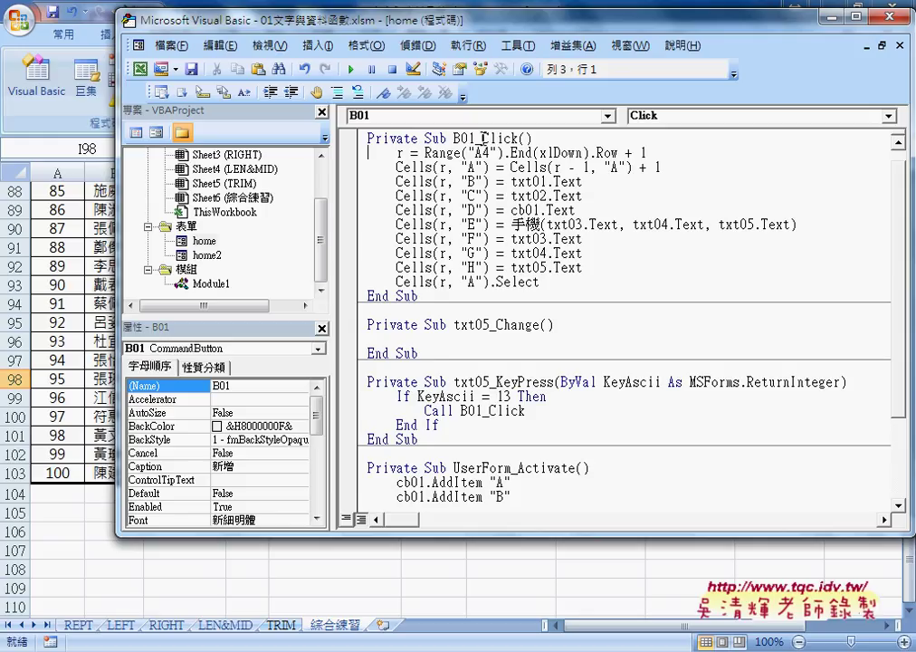
mouse_move(481, 138)
mouse_down()
mouse_move(518, 138)
mouse_move(455, 137)
mouse_move(517, 138)
mouse_up()
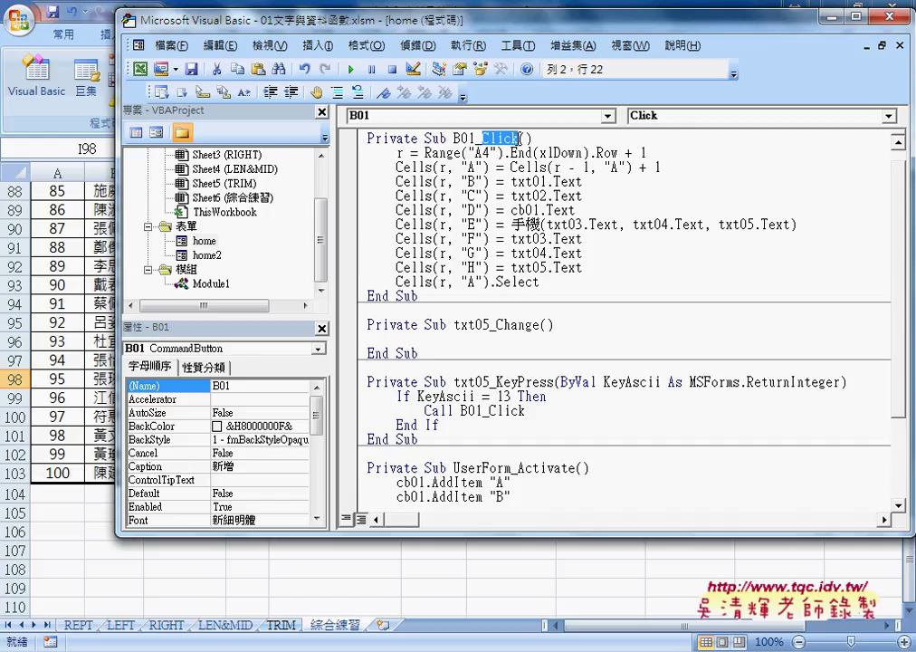
click(669, 116)
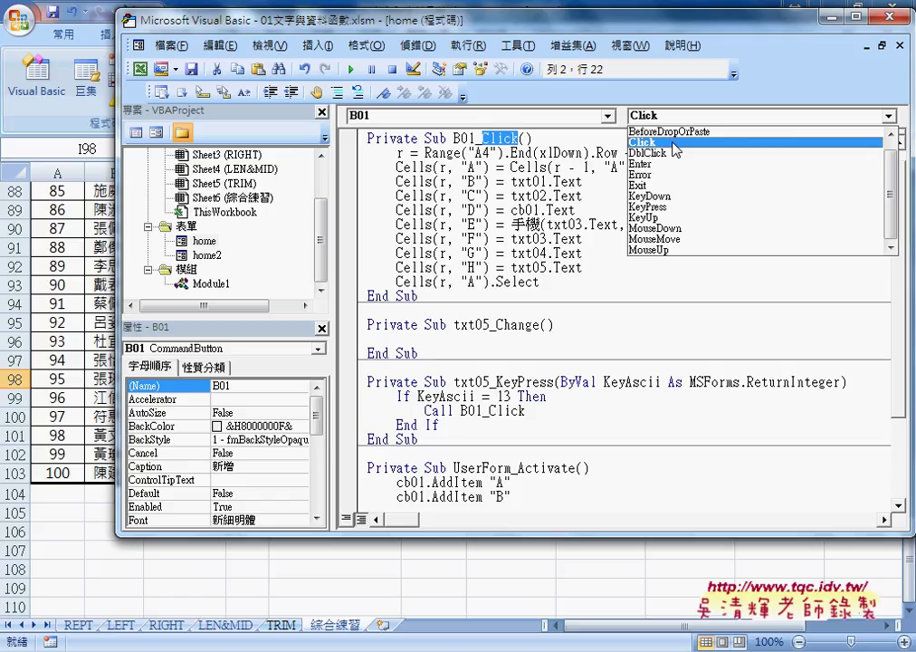
click(674, 145)
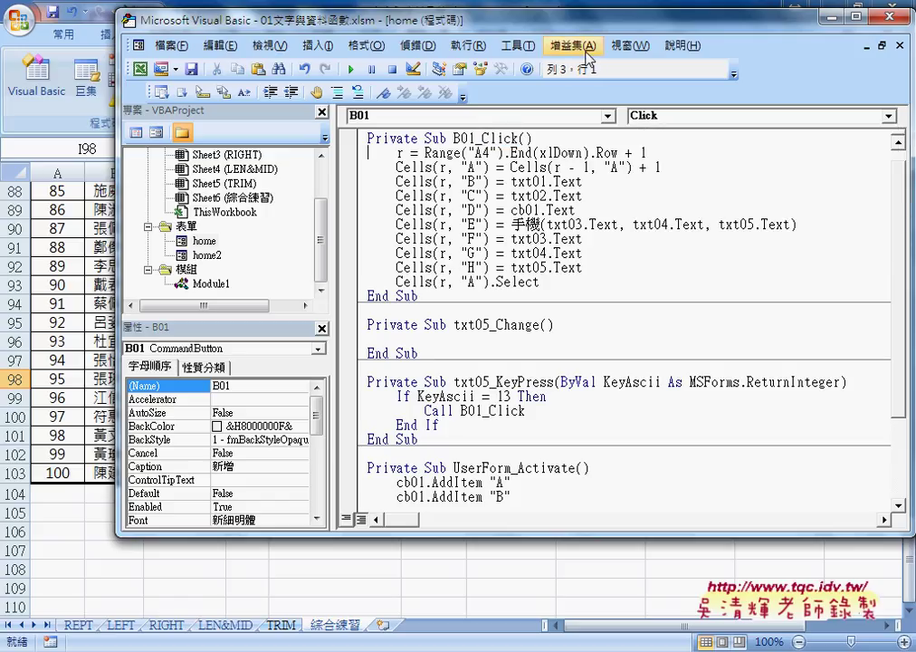
Move the editor down to reveal the sheet rows and highlight Range("A4").End(xlDown).Row.
mouse_move(557, 31)
mouse_down()
mouse_move(497, 507)
mouse_move(698, 306)
mouse_up()
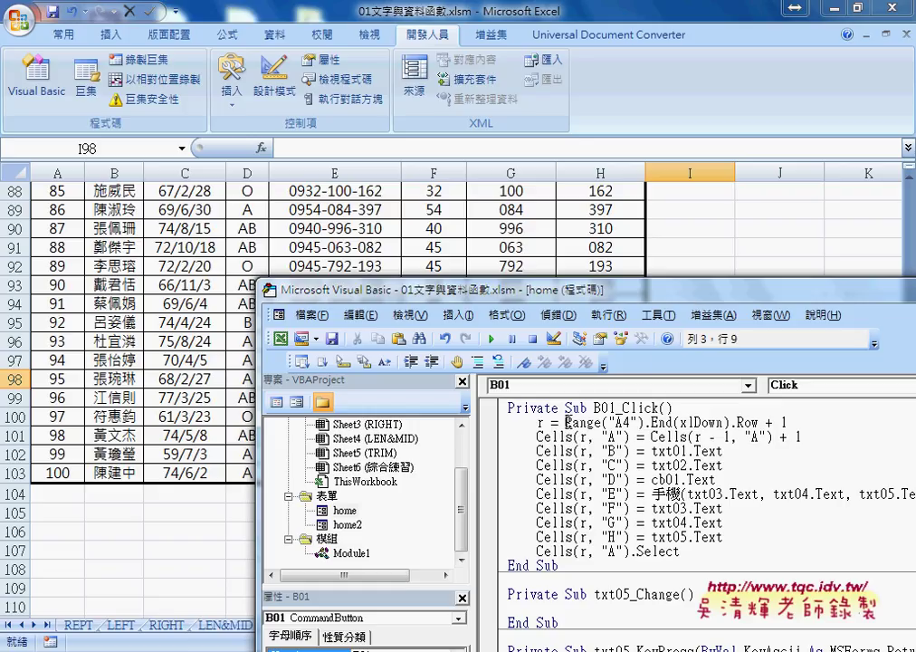
drag(565, 422, 758, 422)
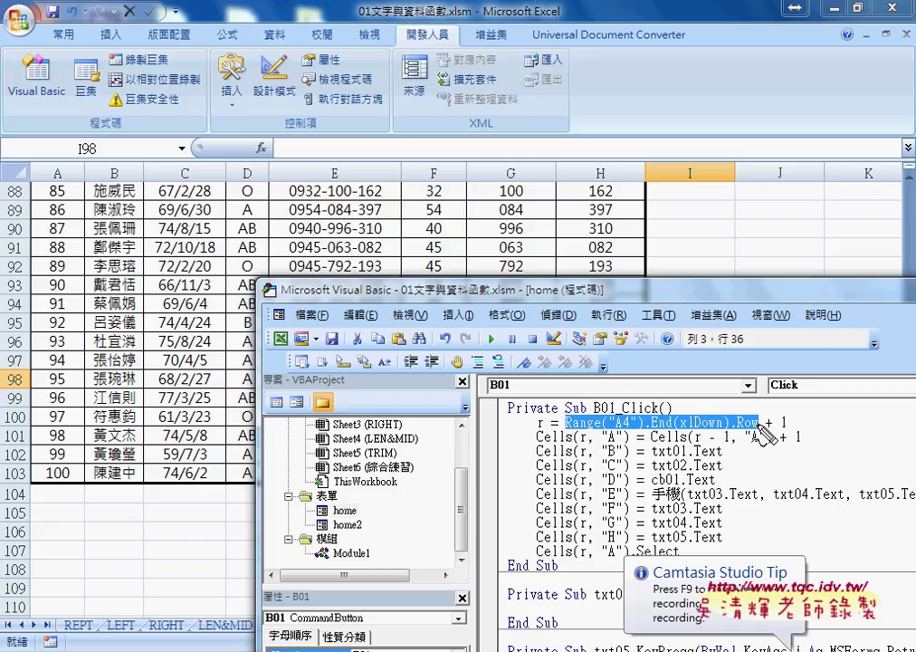
drag(567, 432, 758, 432)
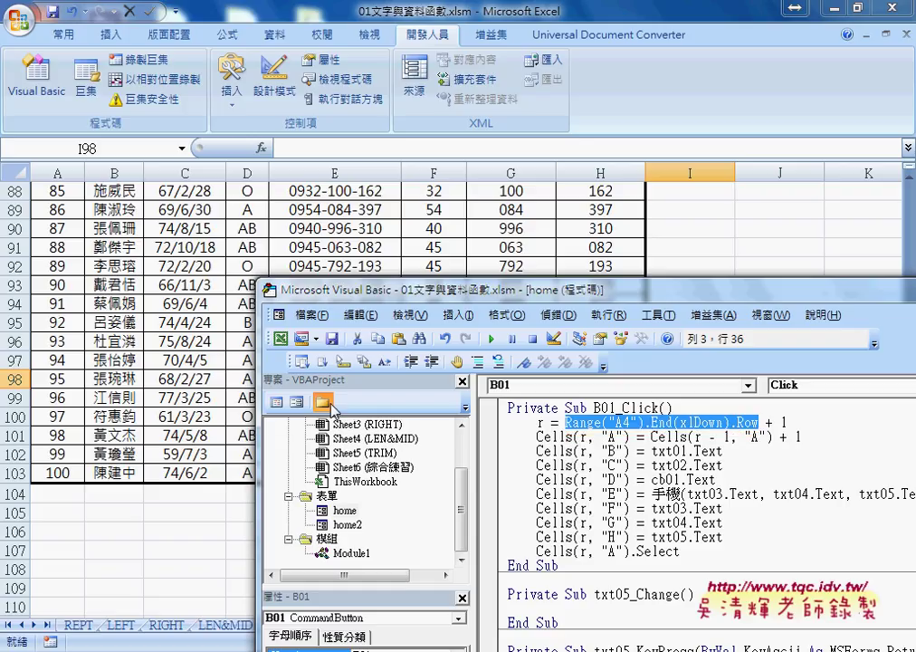
In Excel, jump from A4 to the last member row A103, then return to the code.
click(55, 357)
scroll(54, 357, up, 13)
scroll(56, 357, up, 5)
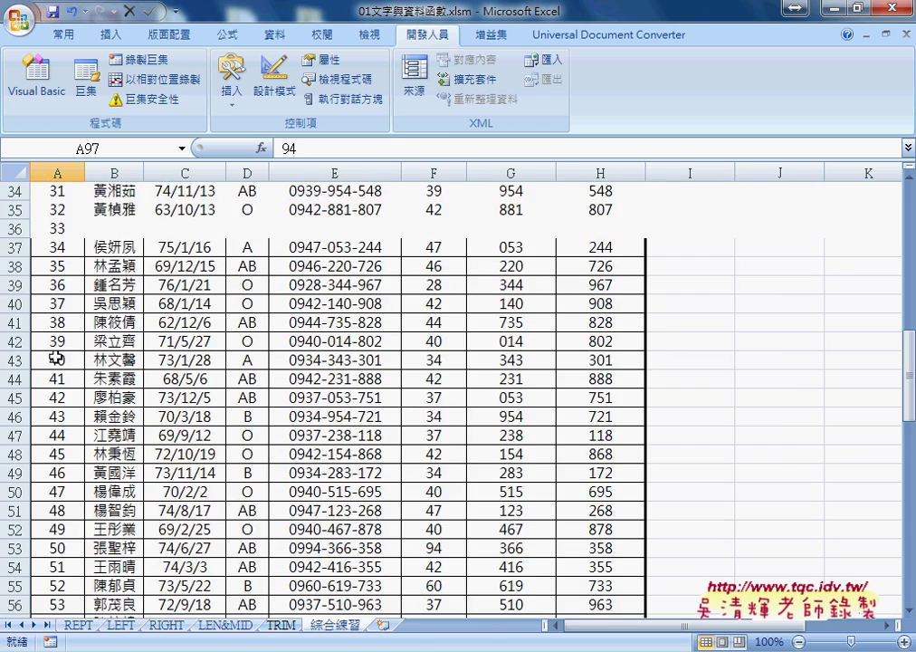
scroll(56, 357, up, 8)
scroll(56, 356, up, 3)
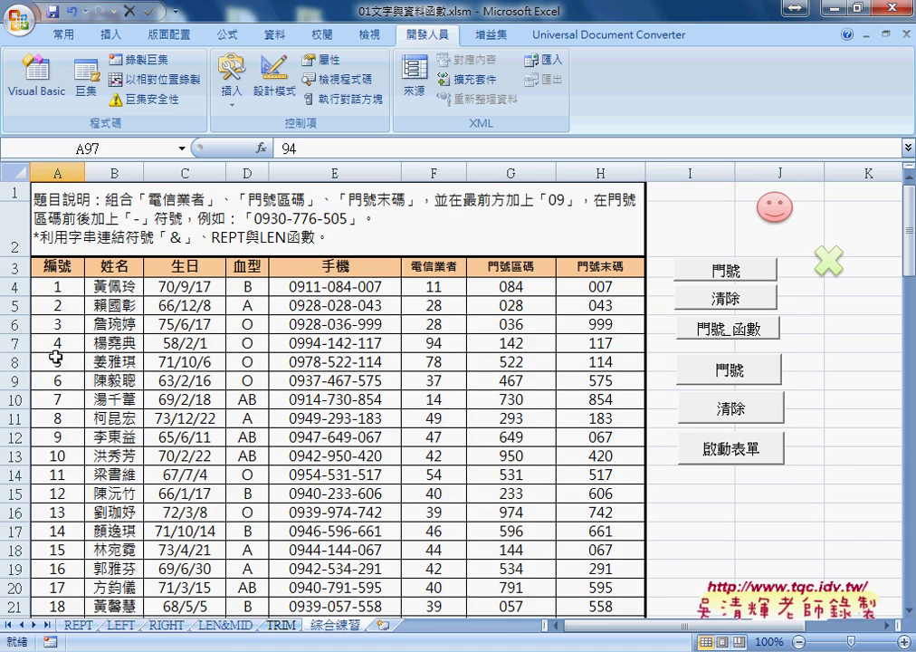
click(57, 287)
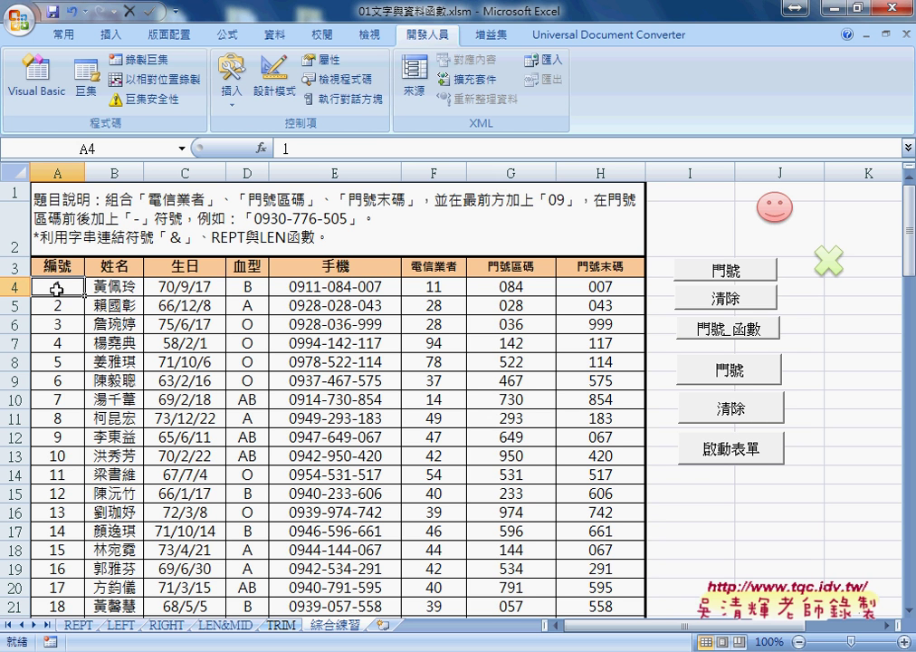
key(ctrl+Down)
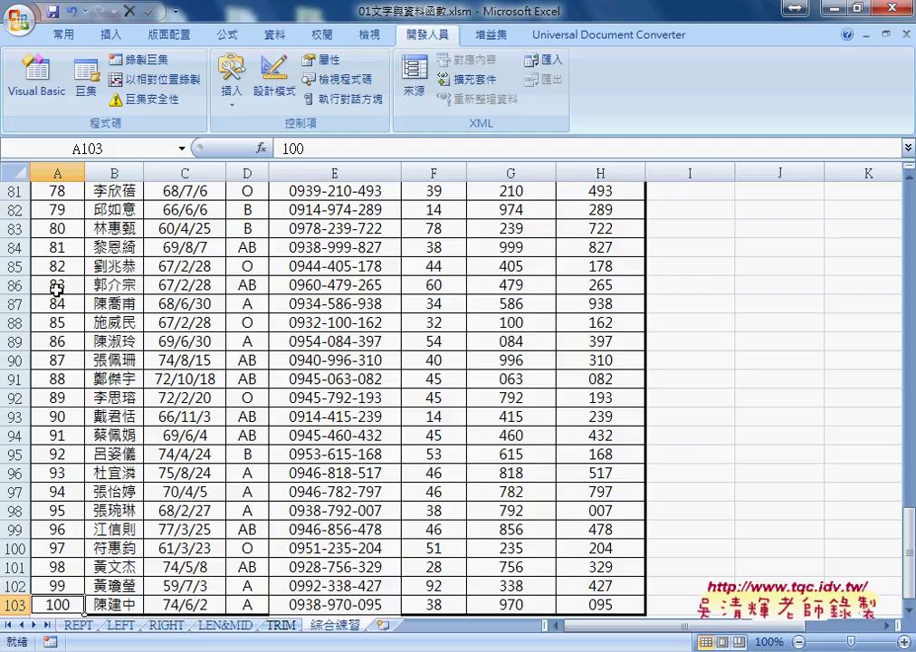
key(alt+F11)
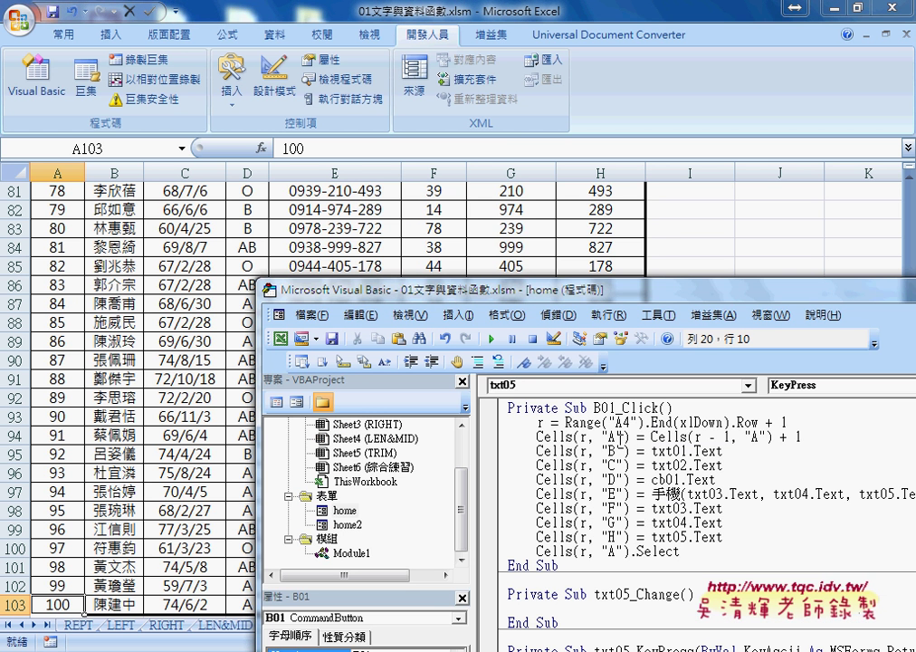
drag(565, 422, 644, 421)
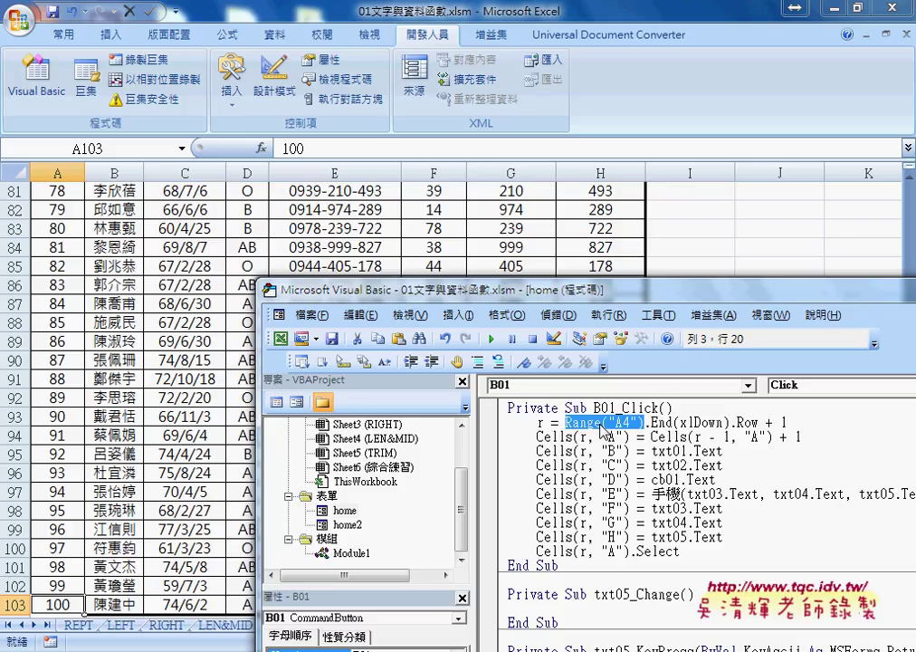
click(566, 421)
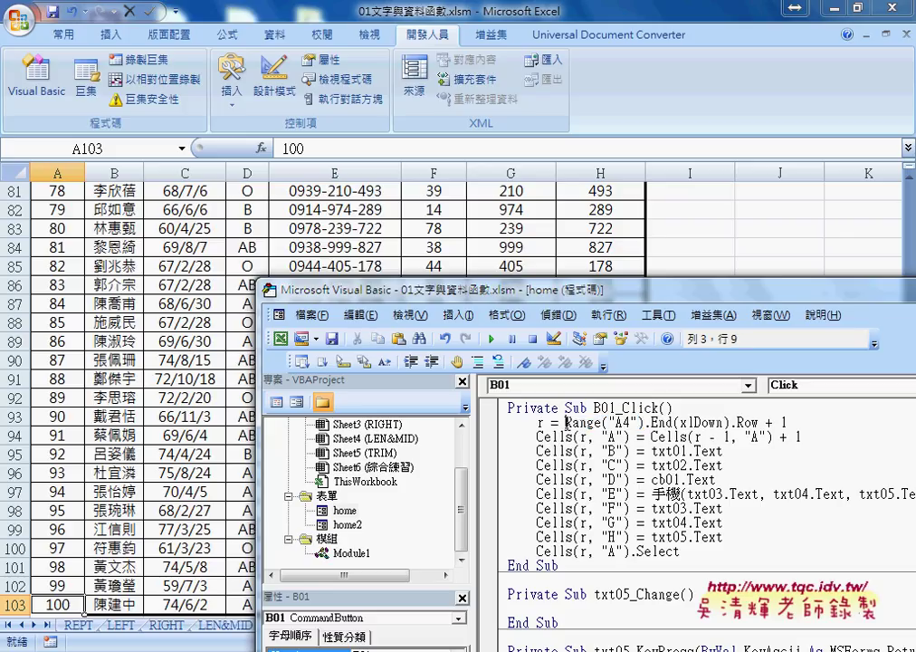
double_click(567, 422)
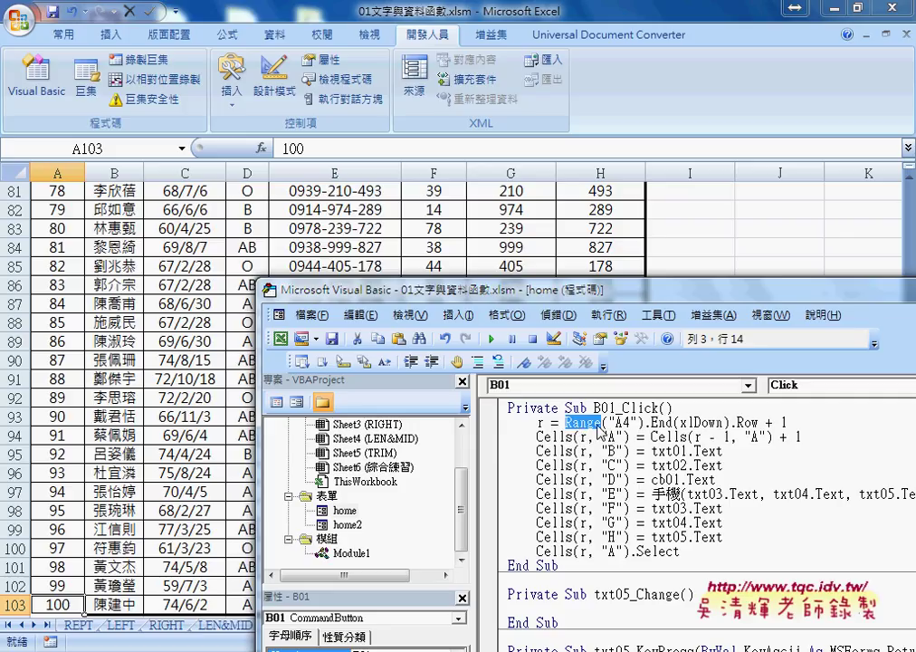
drag(605, 422, 788, 421)
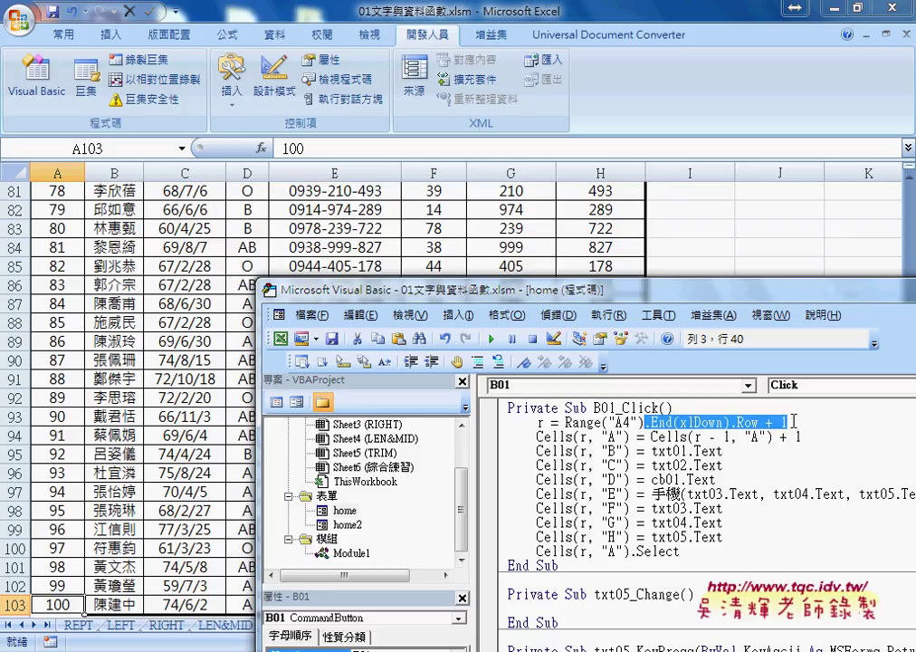
Add .End(xlDown) after Range("A4") using the IntelliSense suggestions.
text(.e)
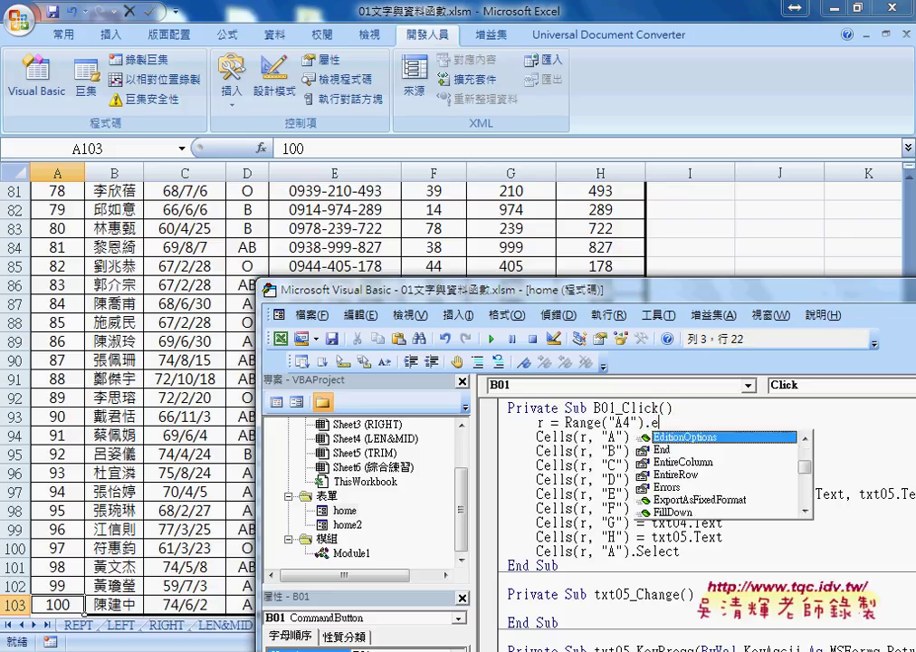
key(Down)
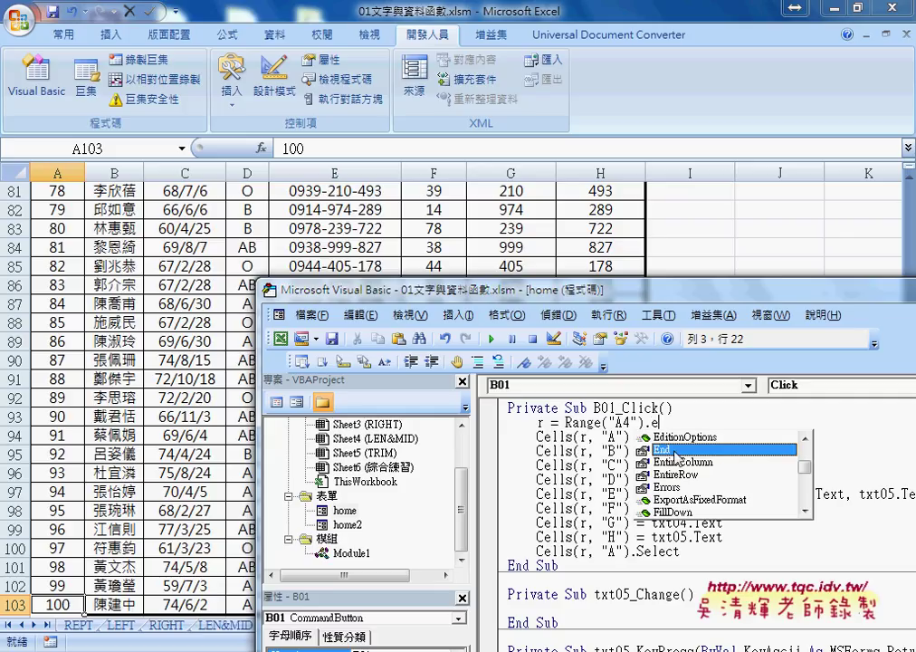
key(Tab)
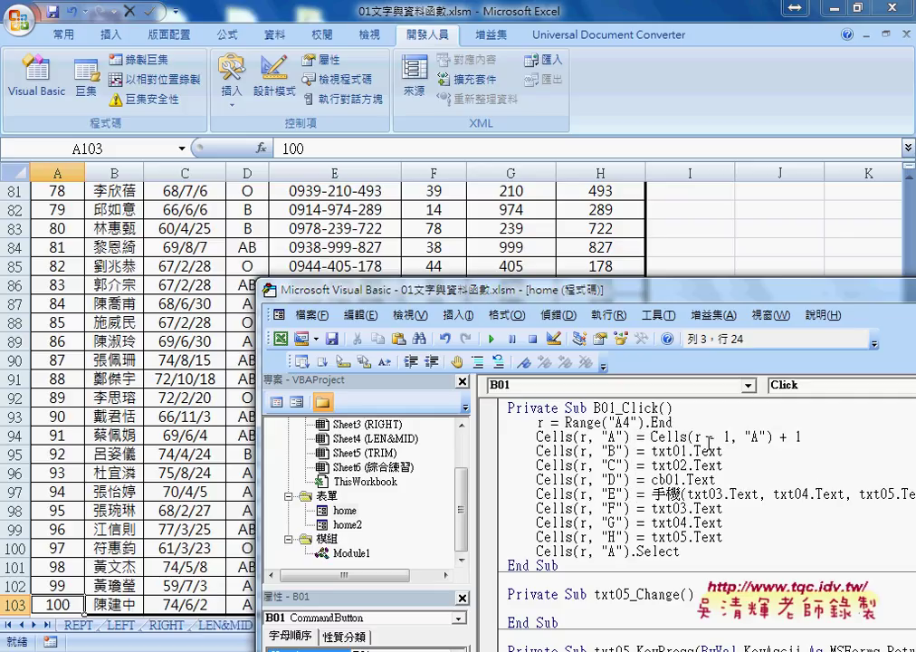
text(()
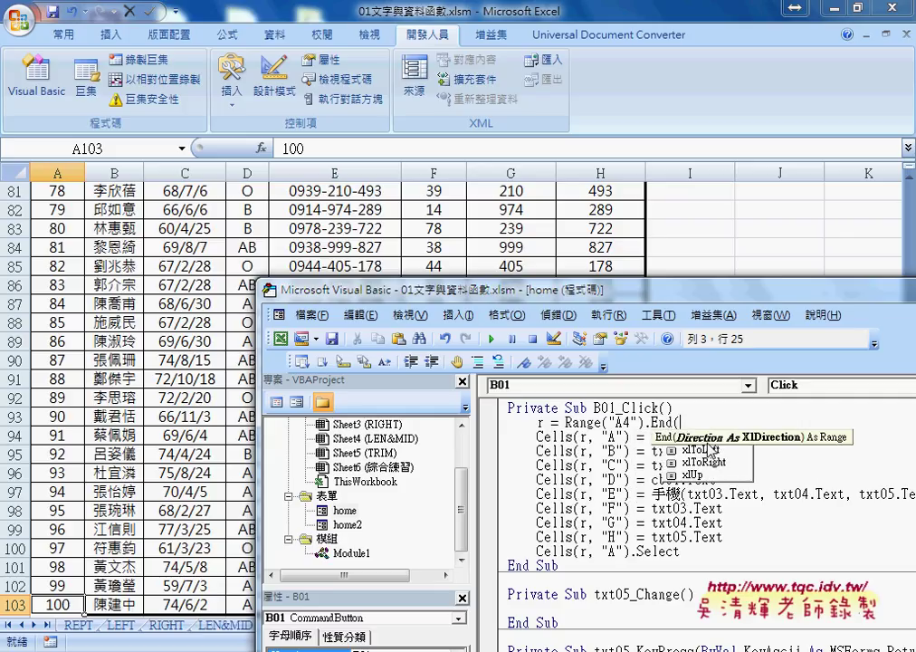
key(Up)
key(Down)
key(Down)
key(Up)
key(Up)
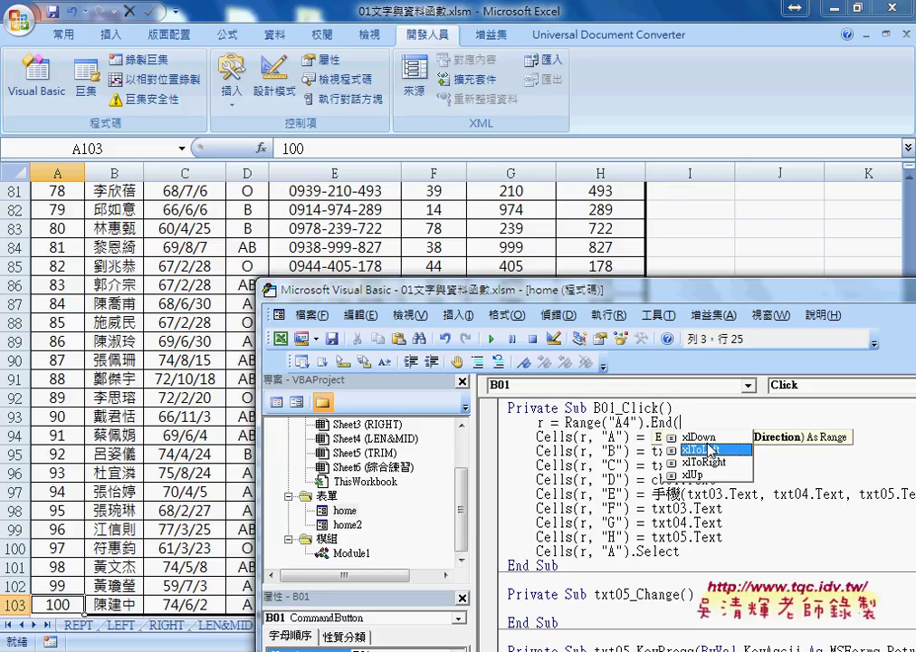
key(Up)
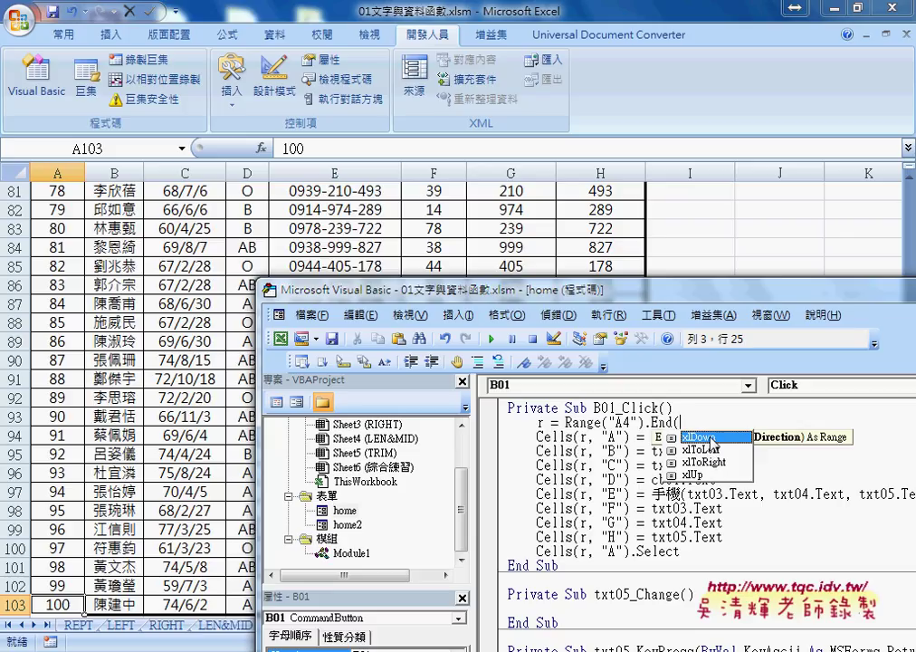
double_click(713, 441)
Complete the line with .Row +1 and review the expression assigned to r.
text())
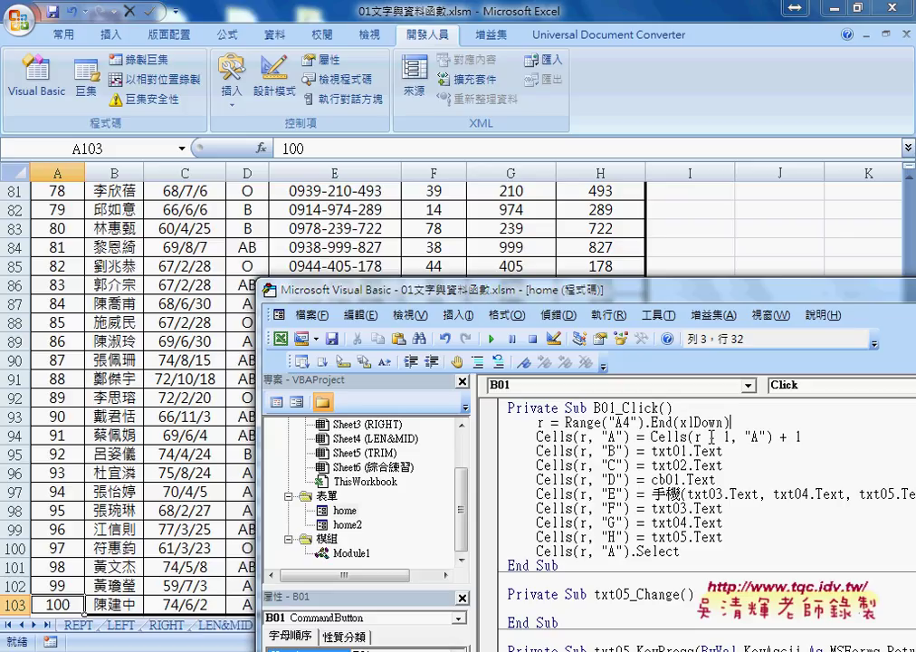
text(.)
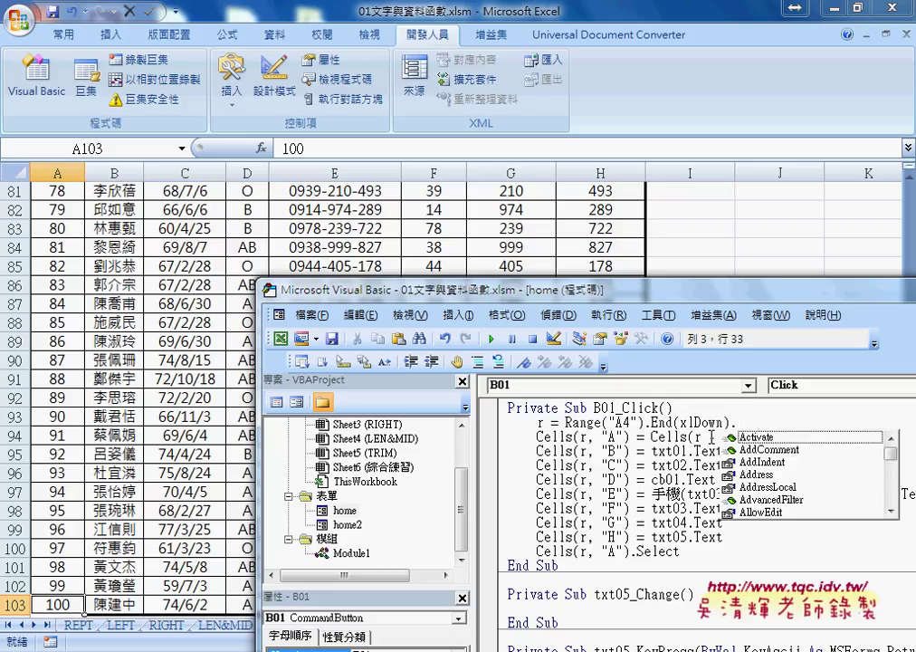
text(r)
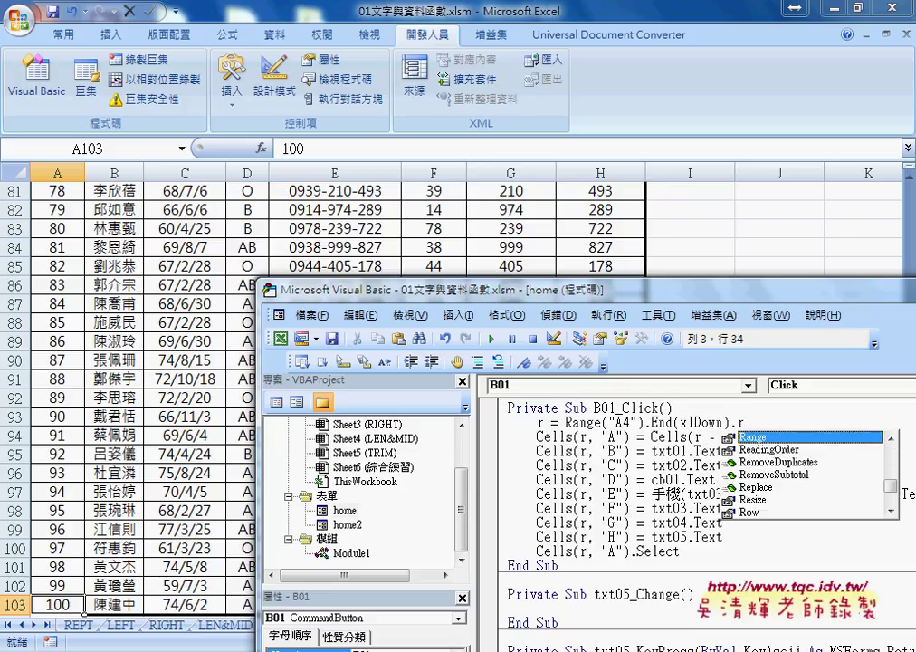
text(ow)
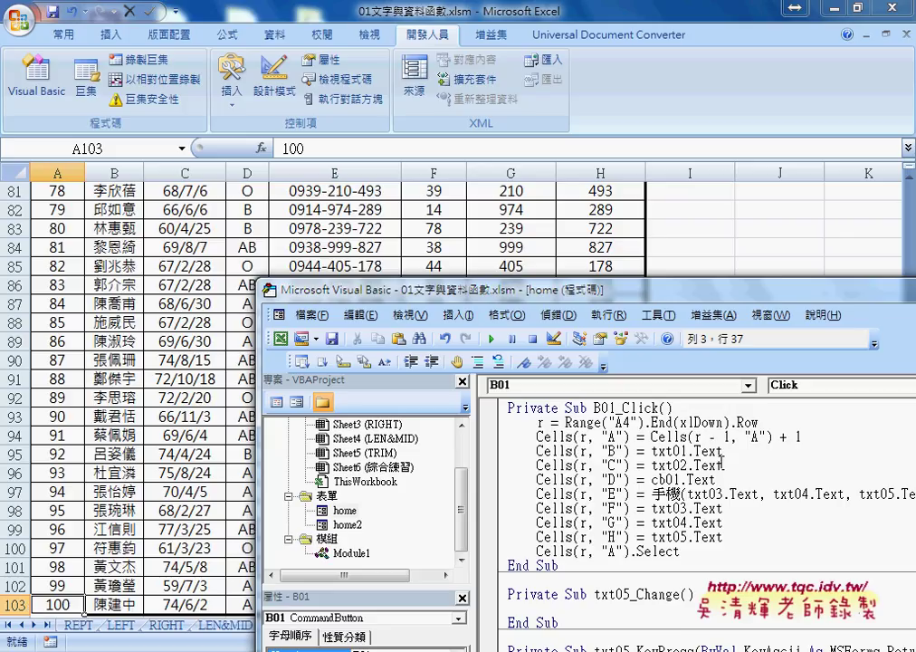
text( +1)
drag(565, 422, 782, 425)
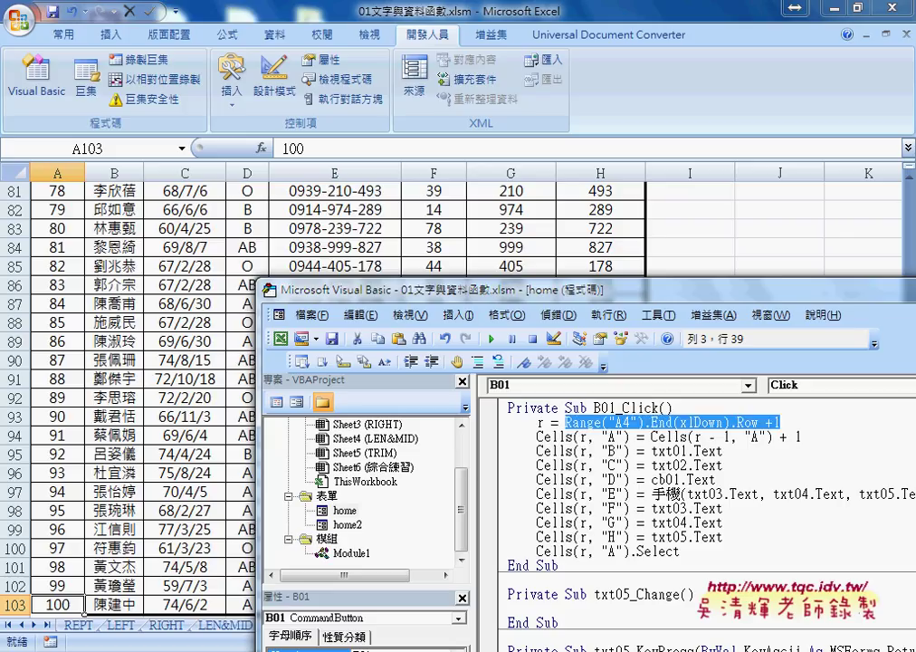
double_click(541, 422)
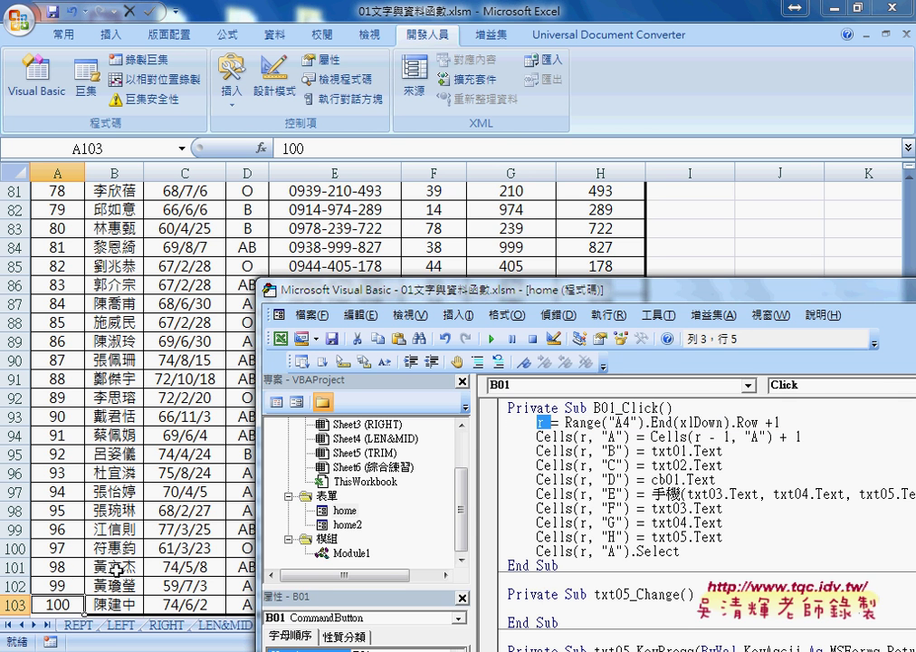
Confirm member 100 sits in A103 and cell A104 below it is empty.
click(65, 584)
scroll(66, 584, down, 2)
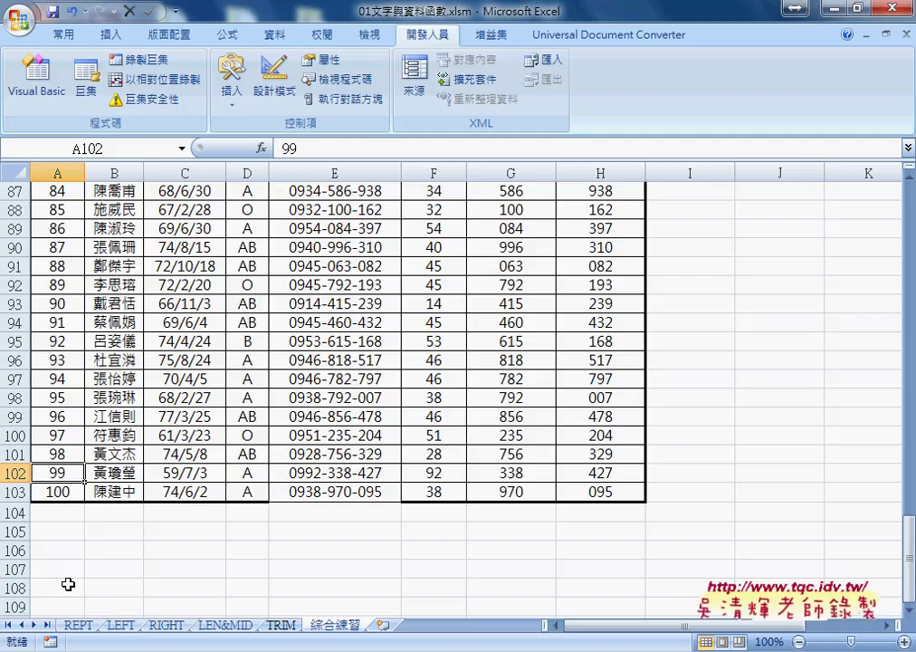
click(60, 511)
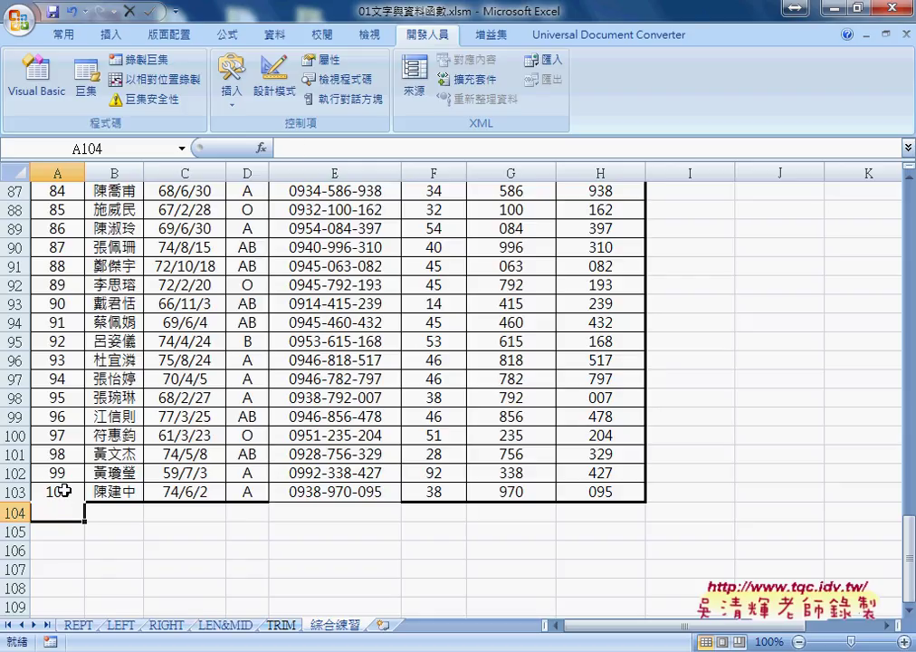
click(64, 490)
click(68, 512)
Examine the r, "A" and r - 1 arguments of Cells on the numbering line.
key(alt+F11)
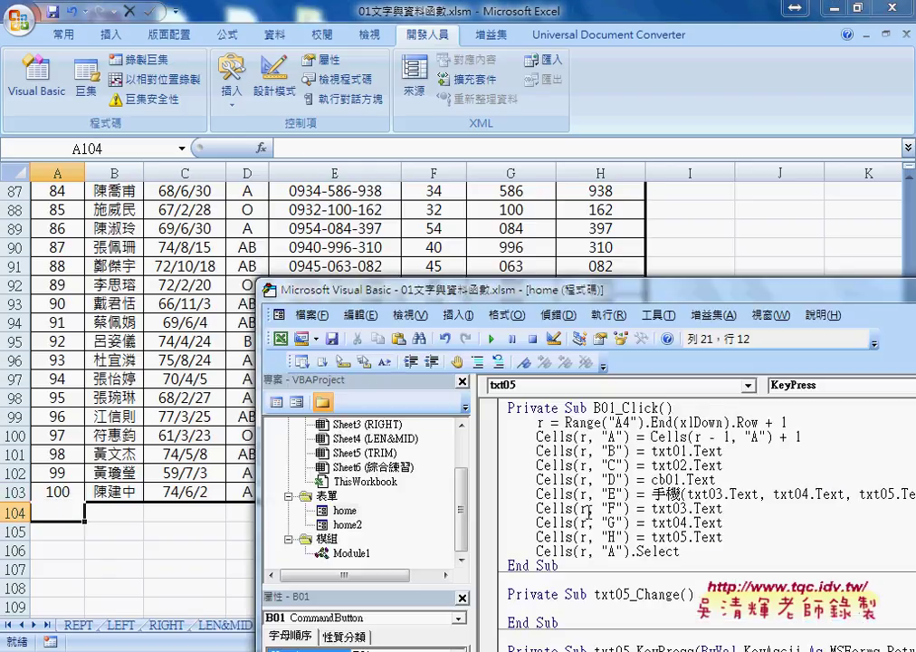
double_click(543, 437)
key(Right)
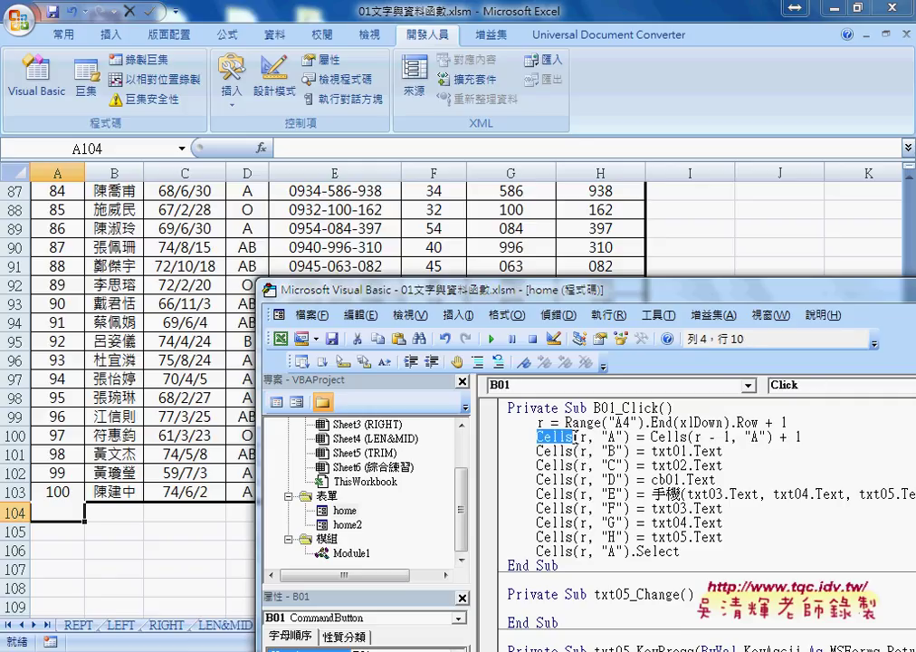
key(Right)
key(shift+Left)
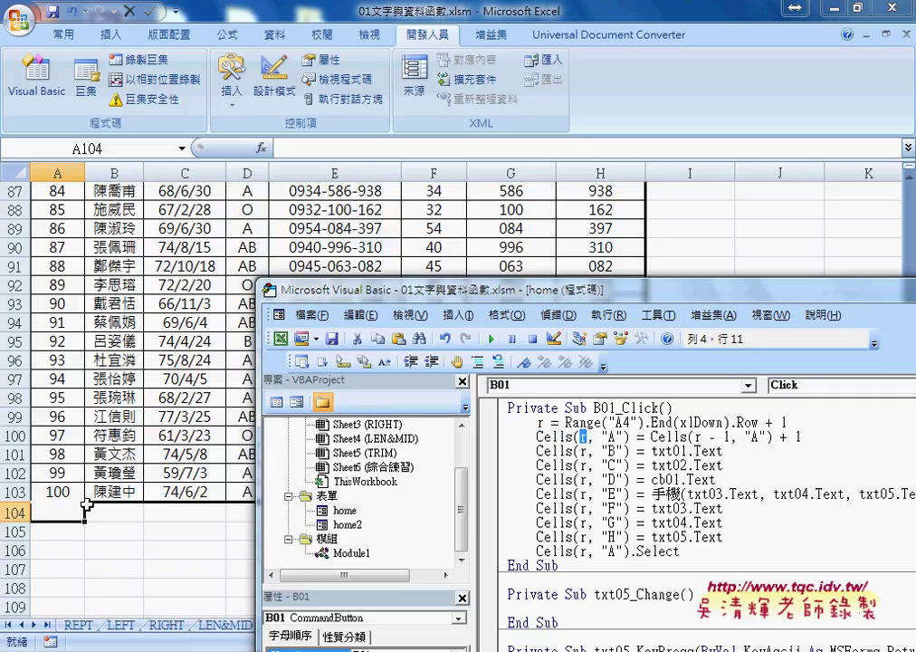
key(Right)
key(Right)
key(Right)
key(shift+Right)
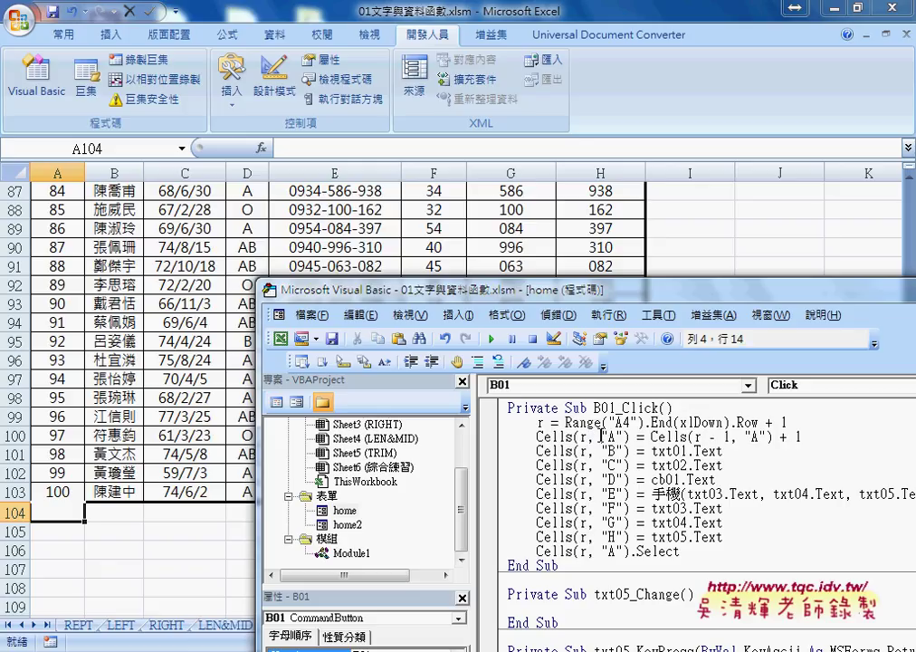
key(shift+Right)
key(shift+Right)
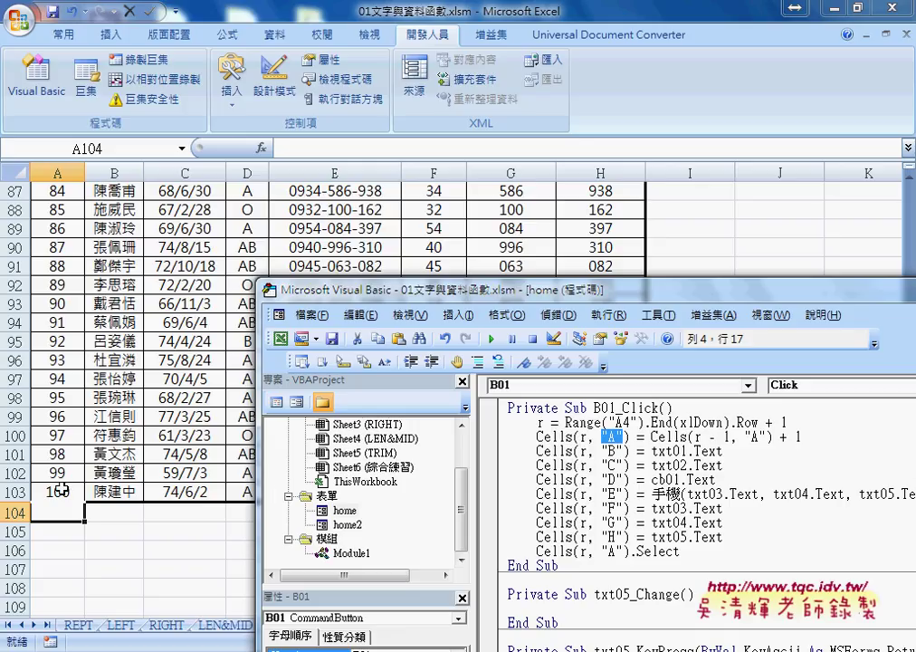
drag(729, 437, 695, 437)
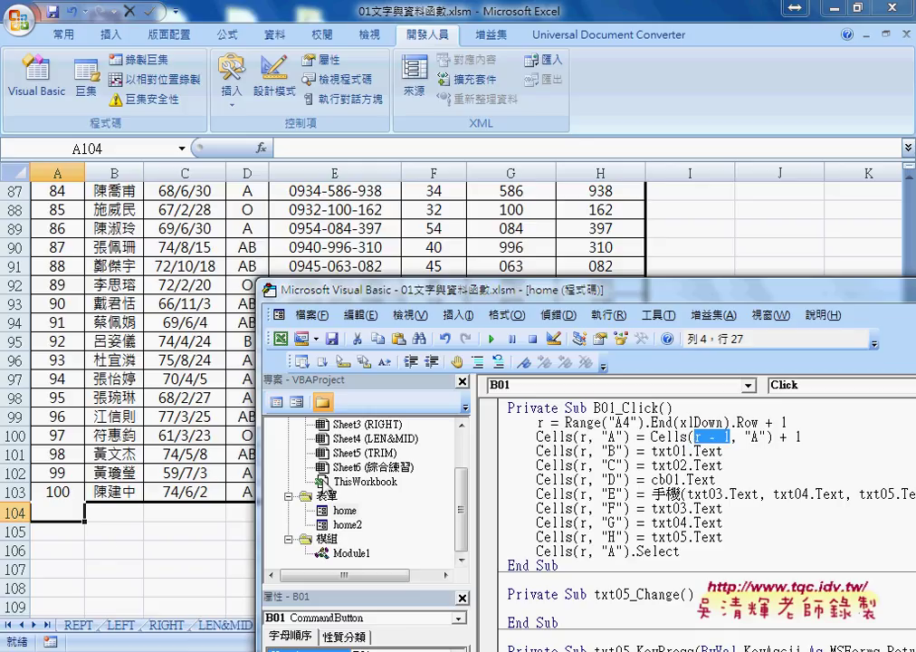
drag(651, 437, 772, 437)
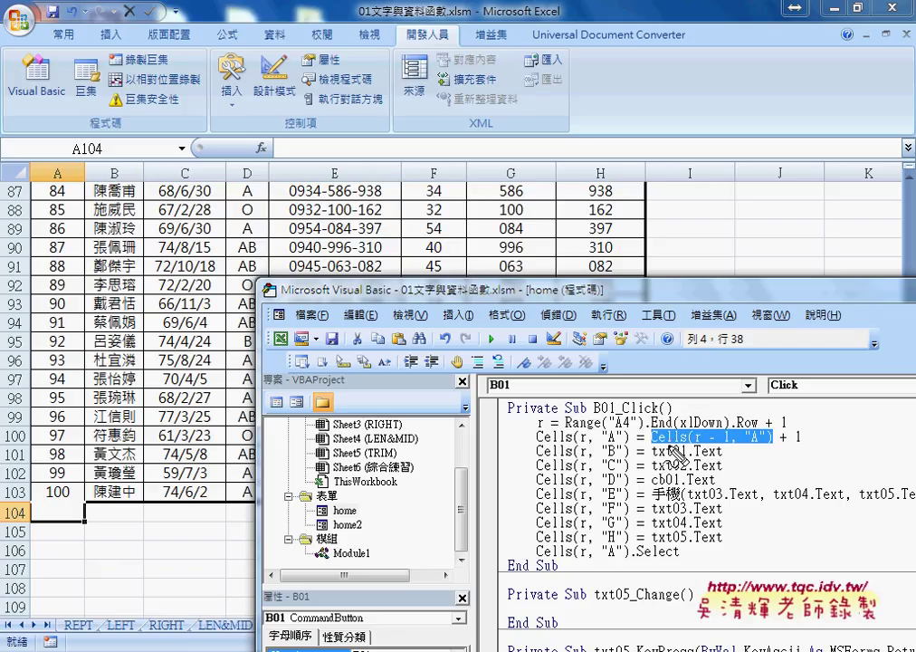
Put a breakpoint on the Cells(r, "A") = Cells(r - 1, "A") + 1 line.
mouse_move(41, 500)
mouse_down()
mouse_move(690, 398)
mouse_move(720, 428)
mouse_up()
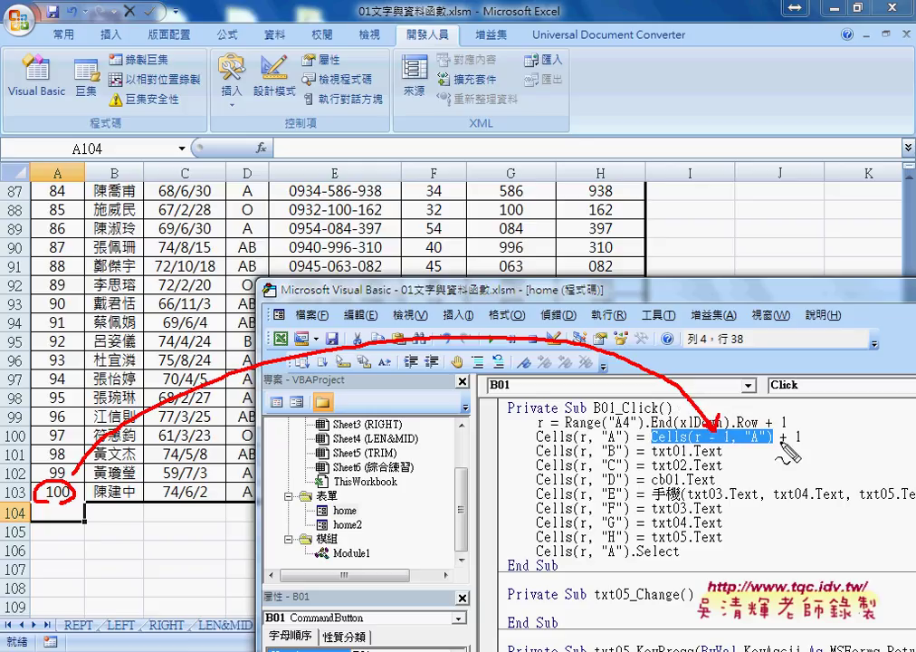
drag(652, 445, 798, 443)
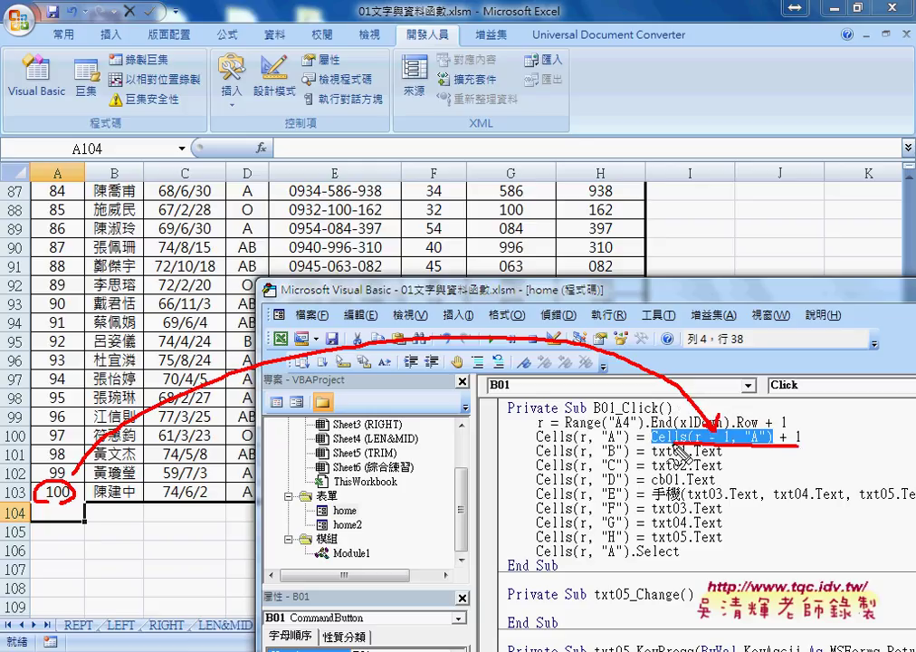
drag(648, 435, 589, 422)
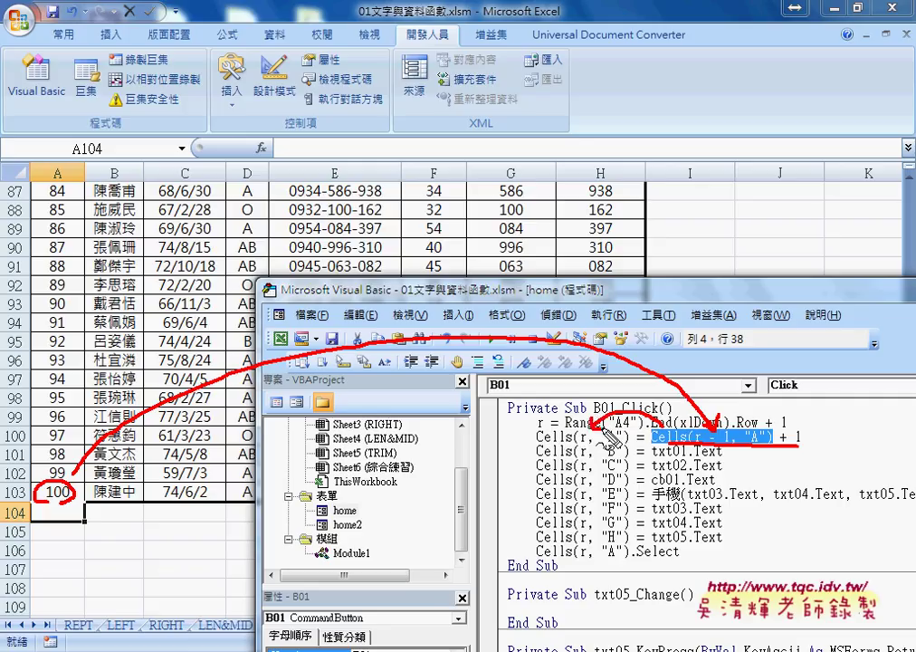
mouse_move(503, 421)
mouse_down()
mouse_move(504, 443)
mouse_move(512, 426)
mouse_move(527, 441)
mouse_up()
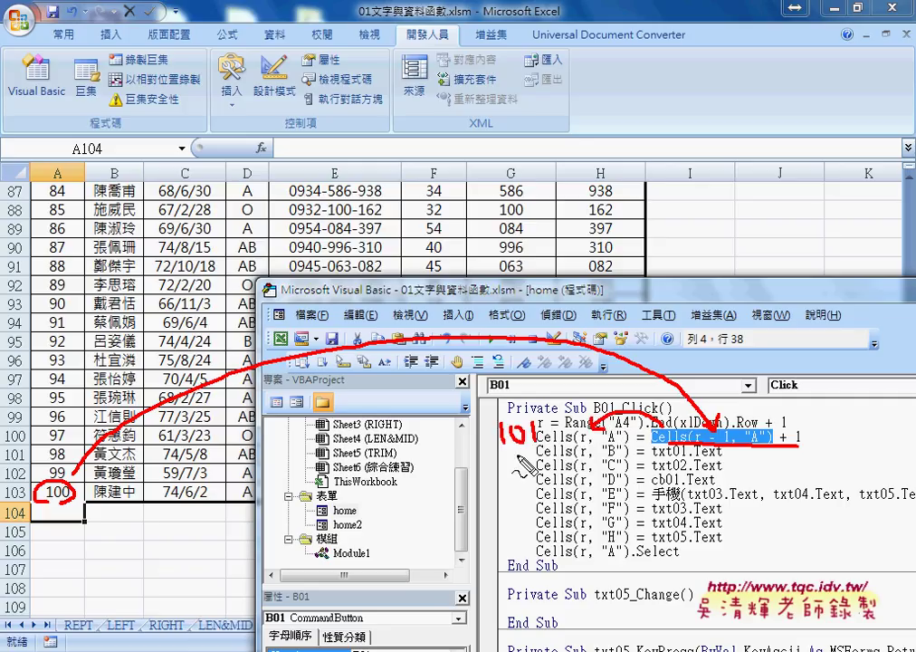
key(Escape)
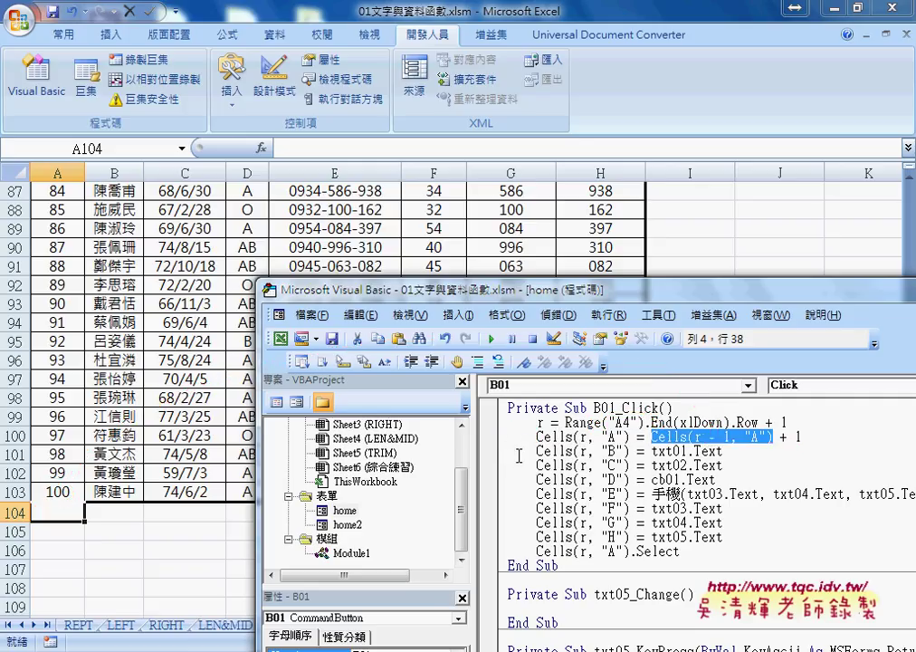
click(488, 437)
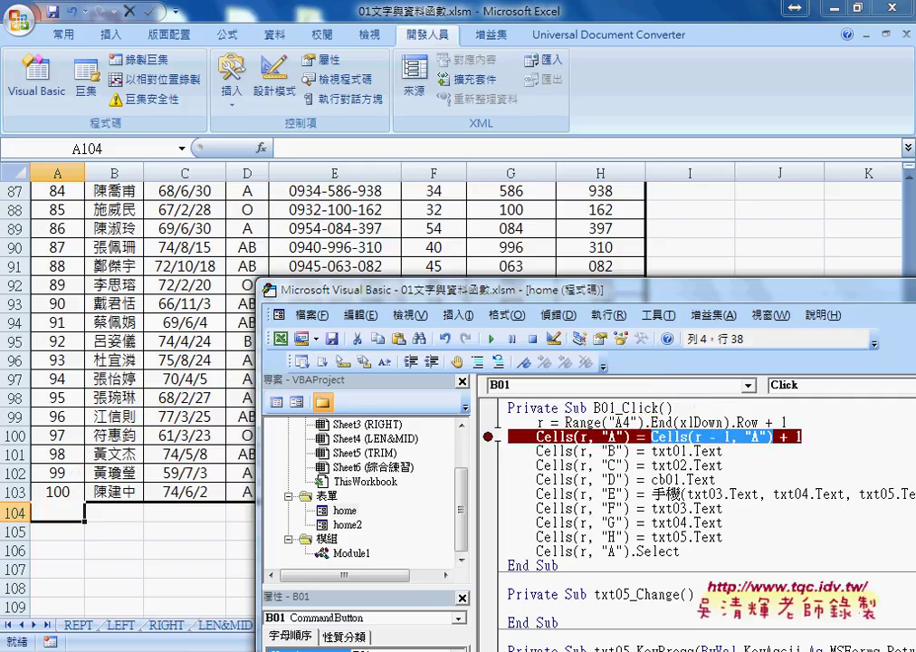
Run the member form and enter AAA for 姓名 and 87/1/1 for 生日.
click(489, 344)
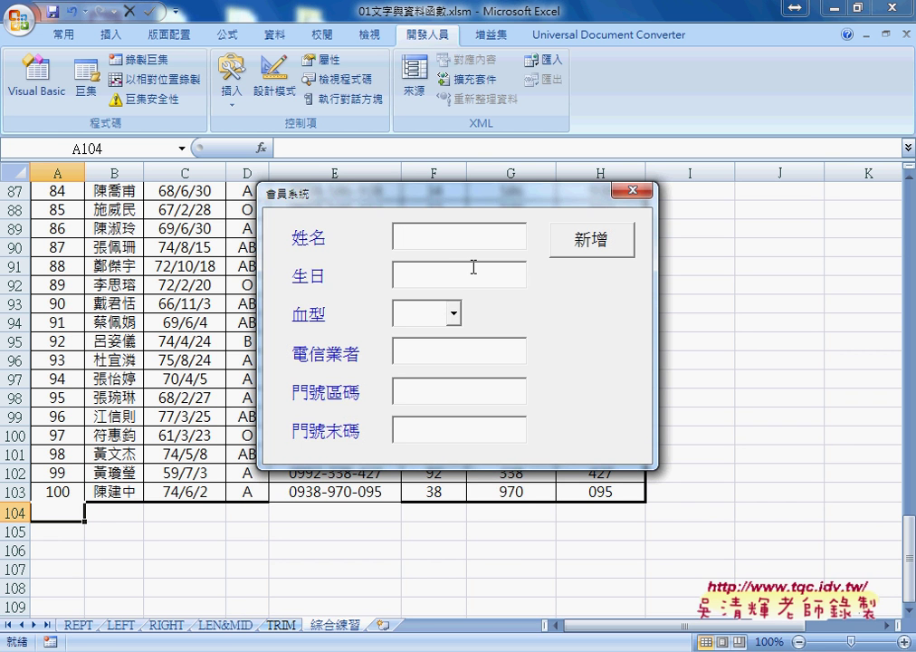
text(AA)
text(A)
text(/1/1)
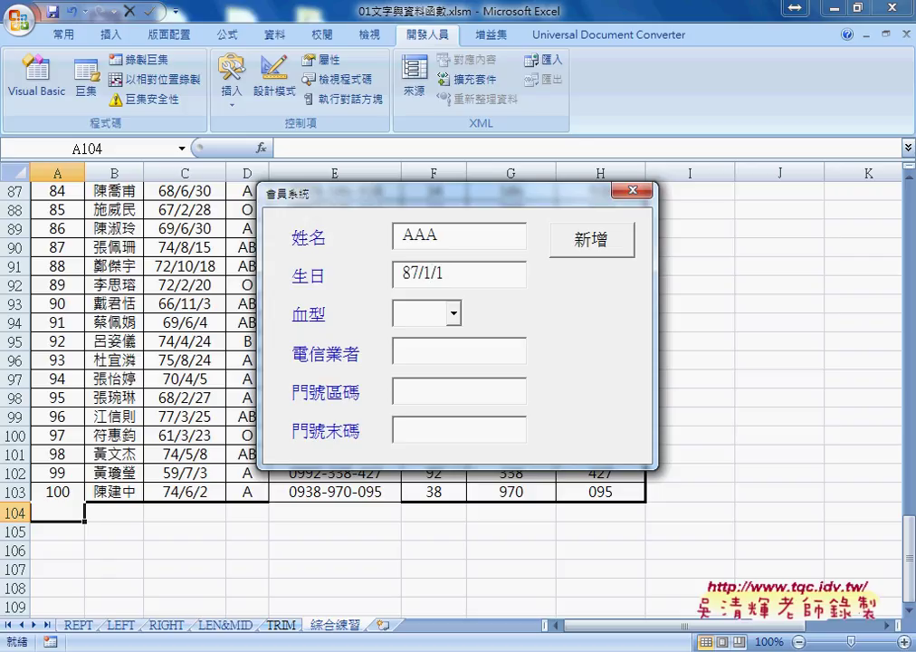